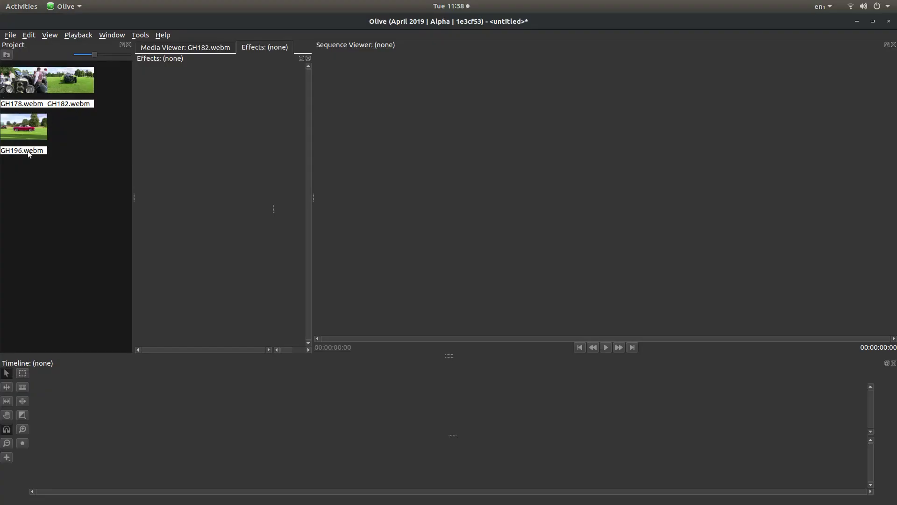
- Drop GH178.webm into a new Sequence 01 and select the clip to show its effect settings
left_click(26, 85)
left_click_drag(25, 85, 55, 451)
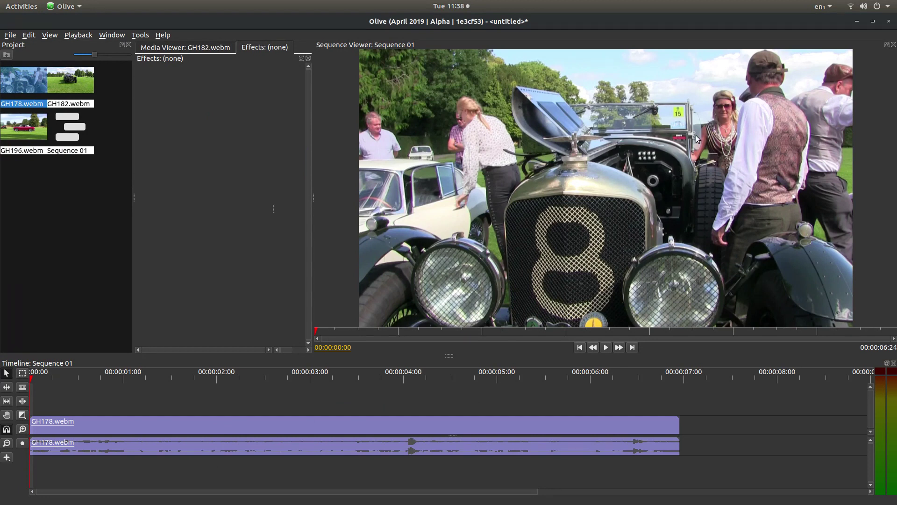
left_click(135, 427)
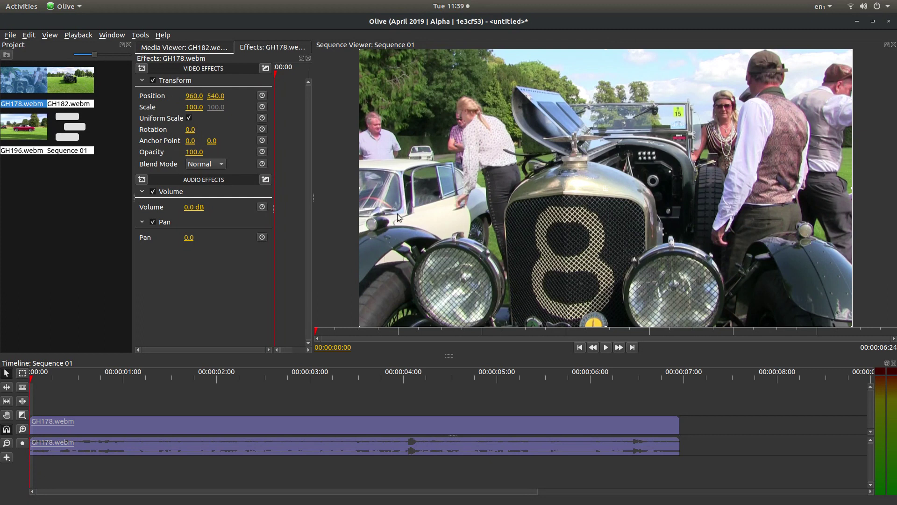
- Set GH178.webm's Transform Position Y to 1080.0
left_click_drag(216, 95, 235, 94)
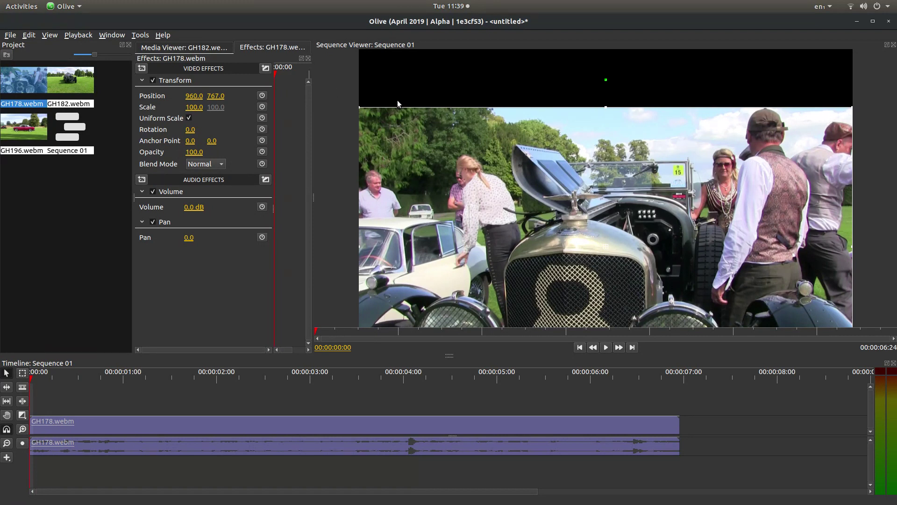
left_click(213, 95)
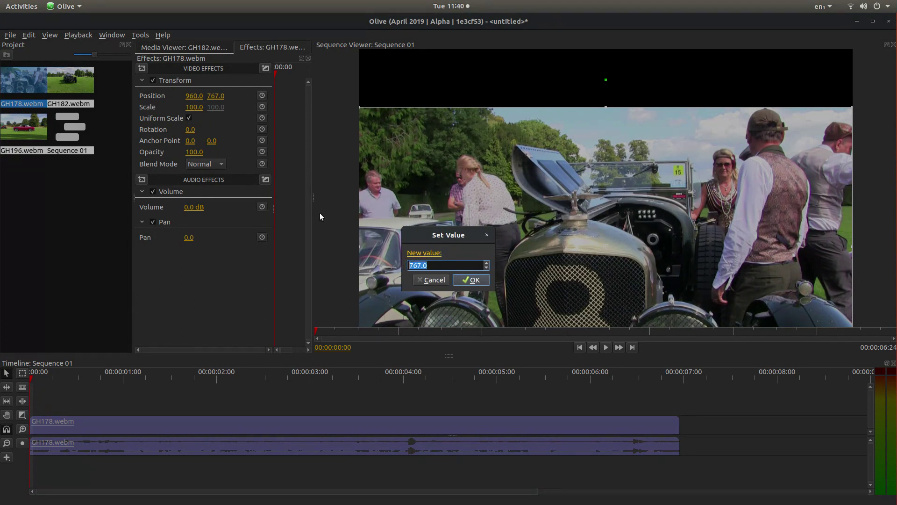
type("1080")
left_click(471, 280)
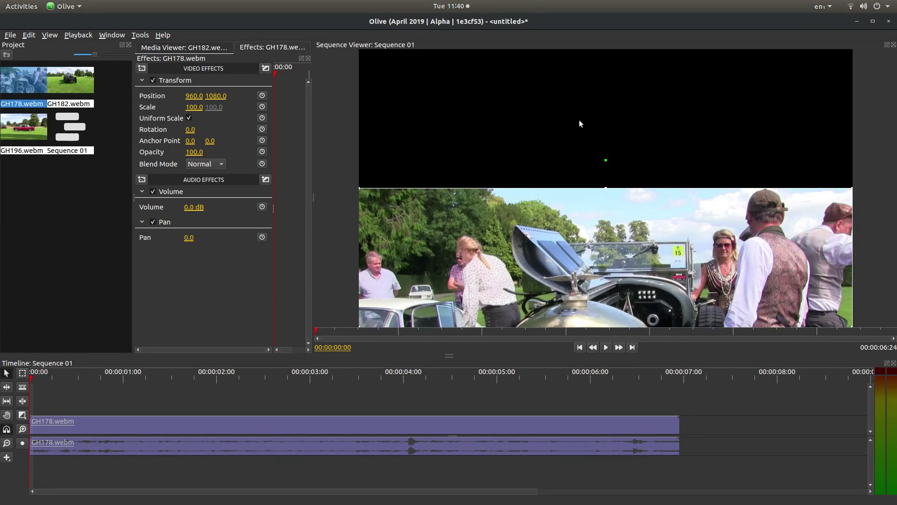
- Layer GH182.webm above GH178, trimmed to match, at opacity 72 and Position Y 349
left_click_drag(65, 83, 51, 402)
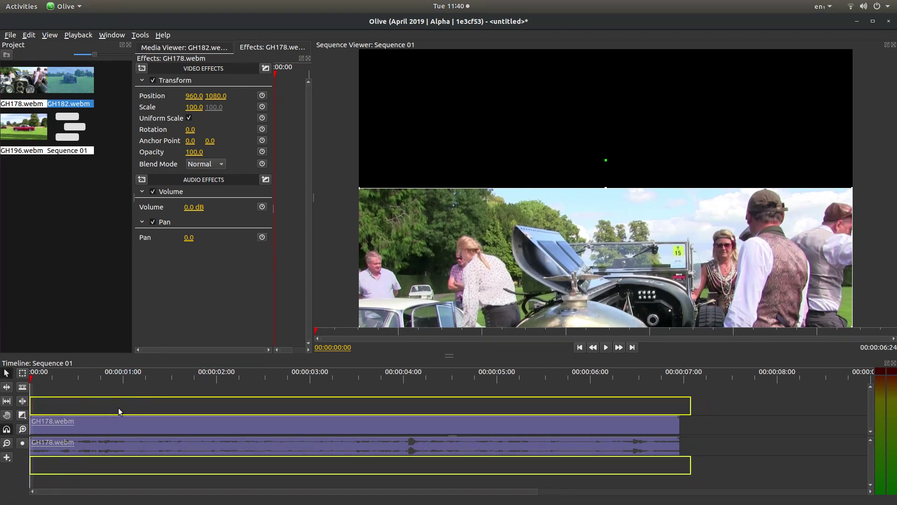
left_click_drag(690, 406, 679, 406)
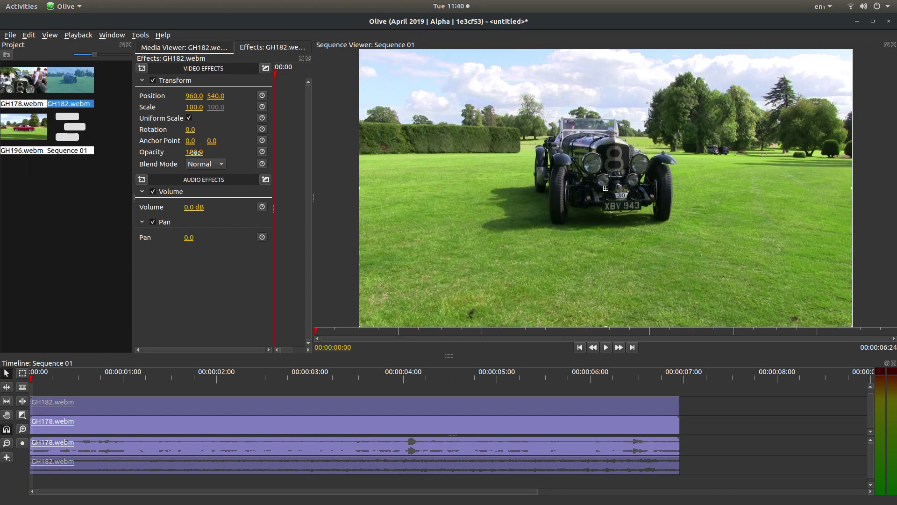
left_click_drag(195, 152, 186, 152)
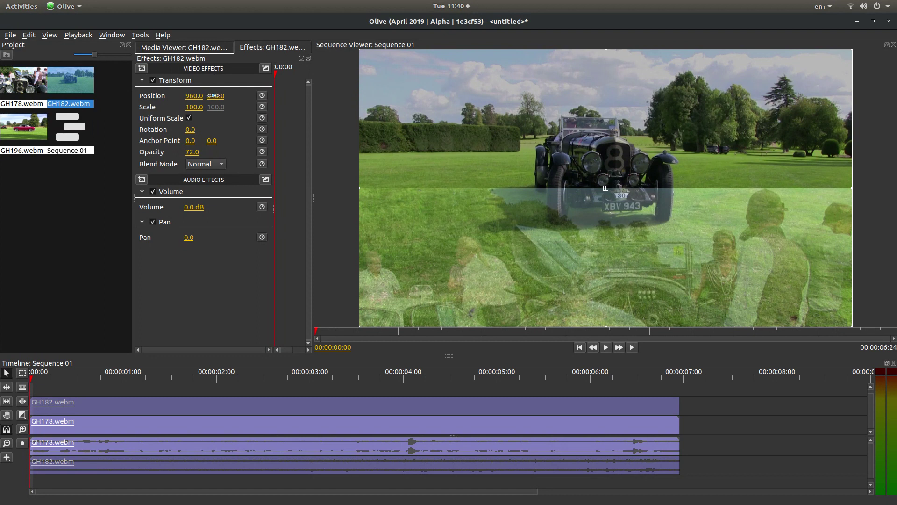
left_click_drag(216, 96, 217, 96)
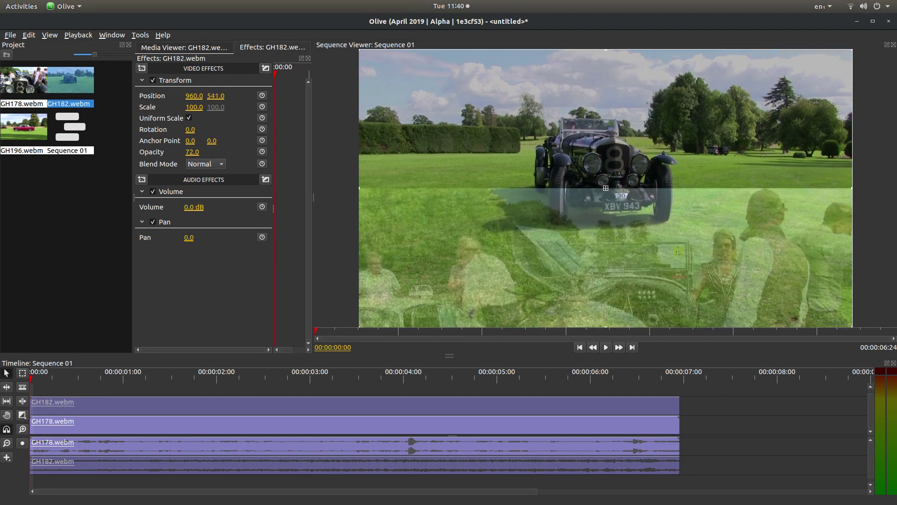
left_click_drag(215, 96, 169, 96)
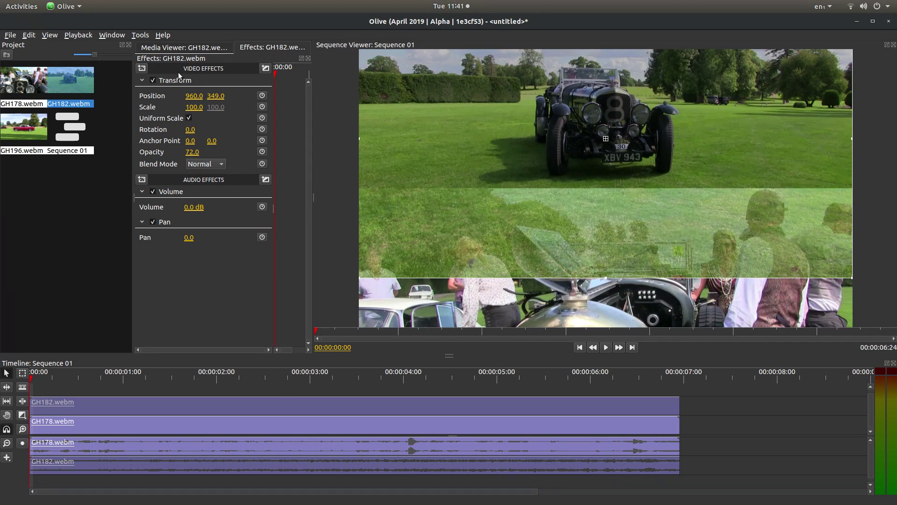
- Add a Crop effect to GH182.webm with Bottom 32 and restore its opacity to 100
left_click(142, 68)
mouse_move(157, 101)
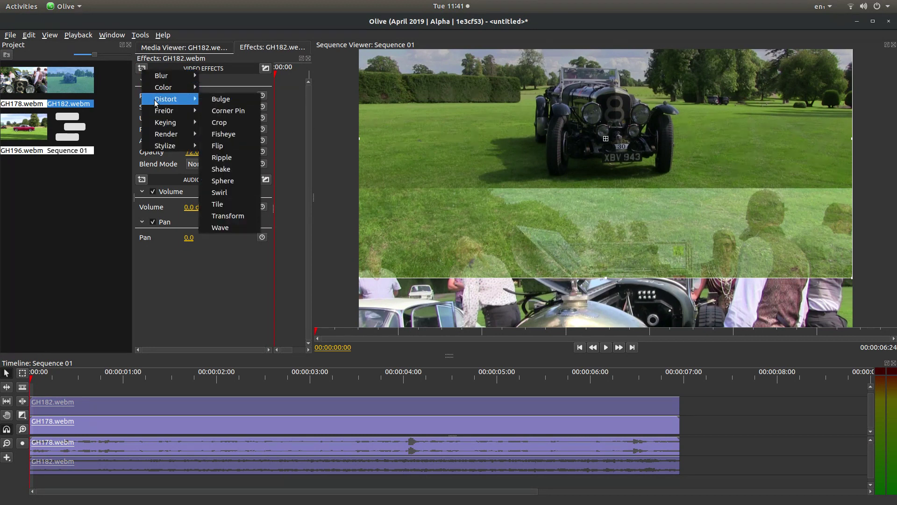
left_click(228, 126)
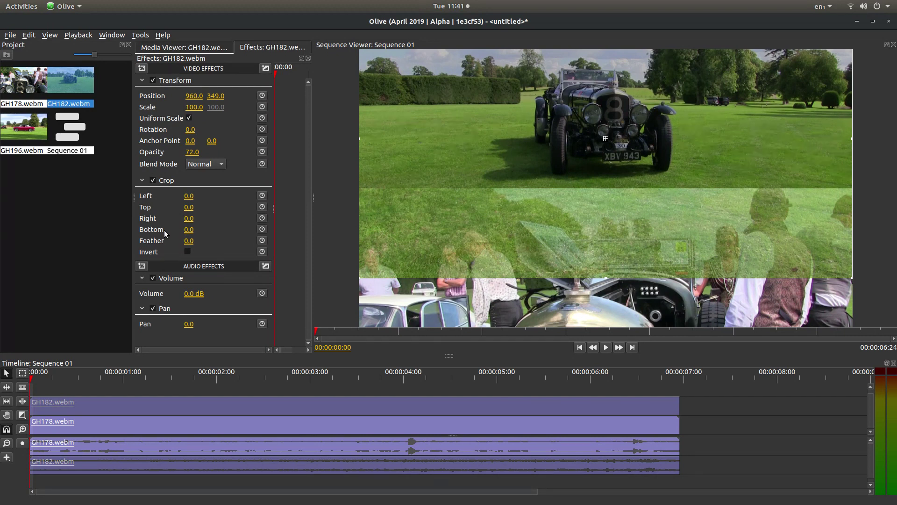
mouse_move(187, 229)
left_mouse_down()
mouse_move(199, 230)
mouse_move(188, 230)
left_mouse_up()
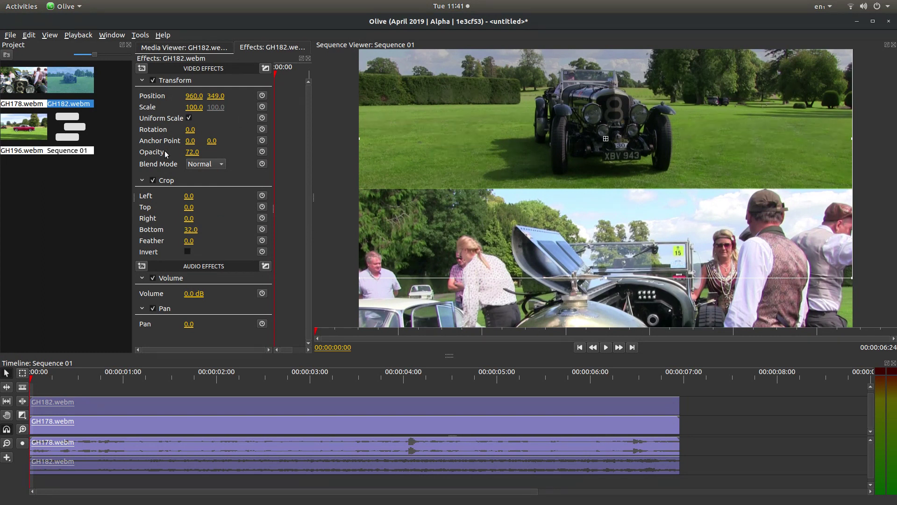
left_click_drag(192, 151, 220, 152)
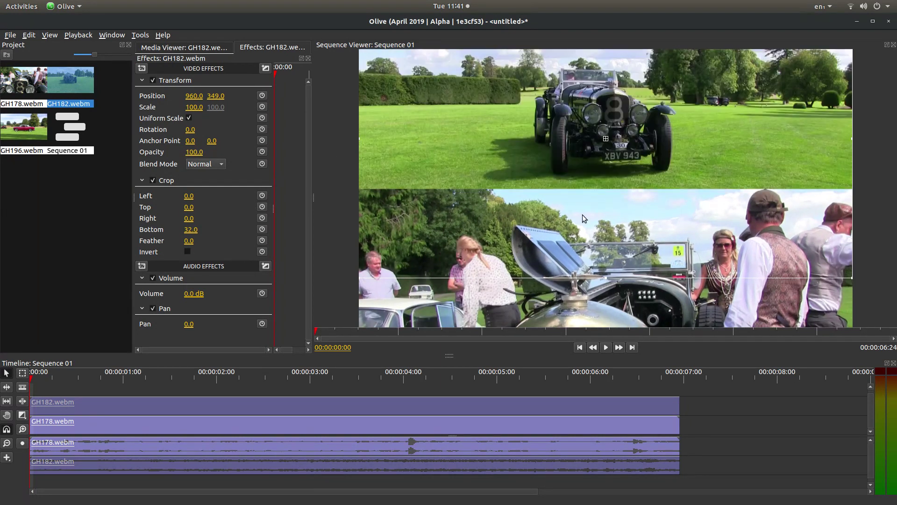
left_click(187, 229)
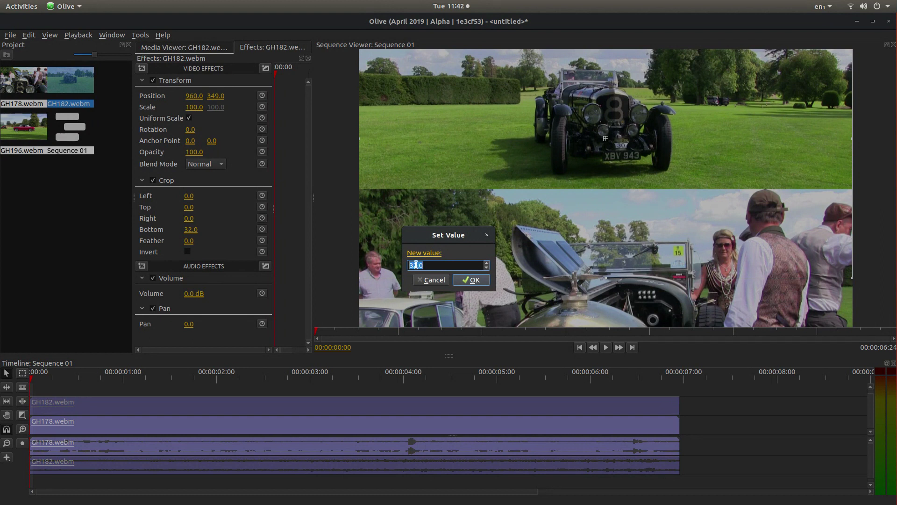
left_click(445, 281)
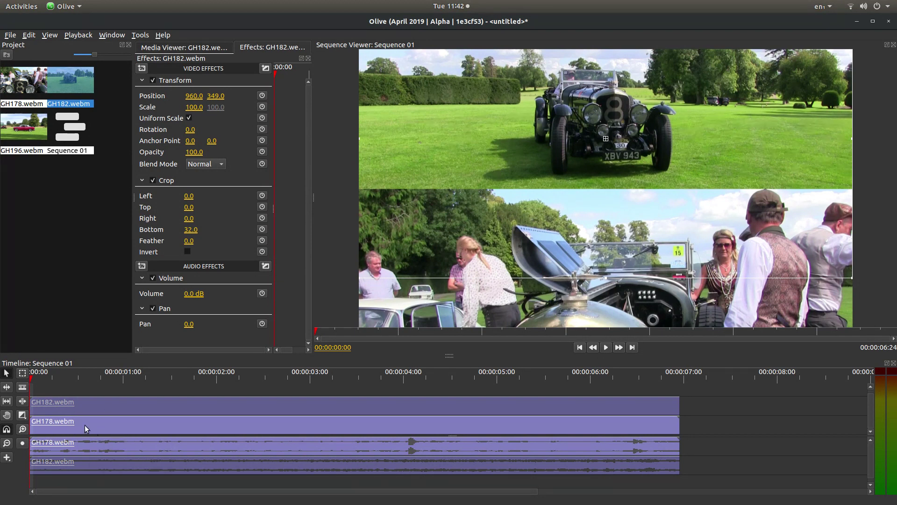
- Move GH178.webm to Position Y 804 and add GH196.webm to the timeline
left_click(105, 426)
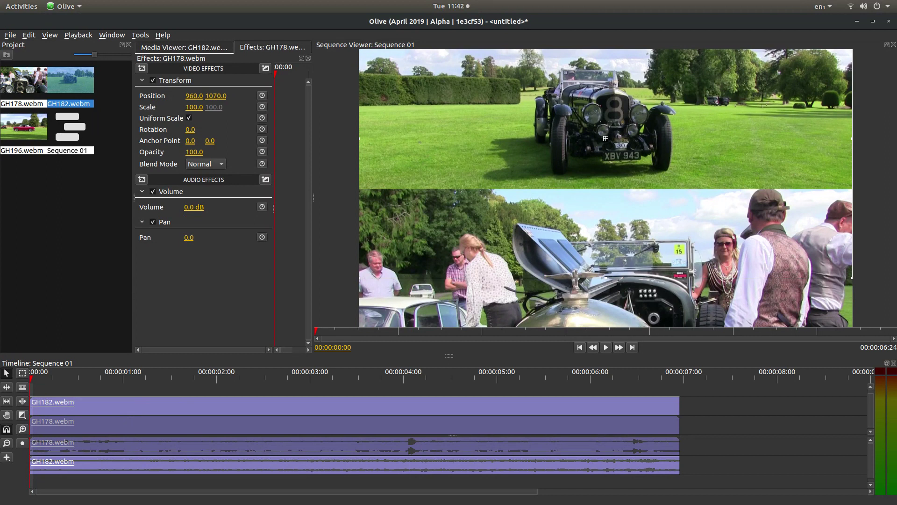
left_click_drag(216, 96, 164, 96)
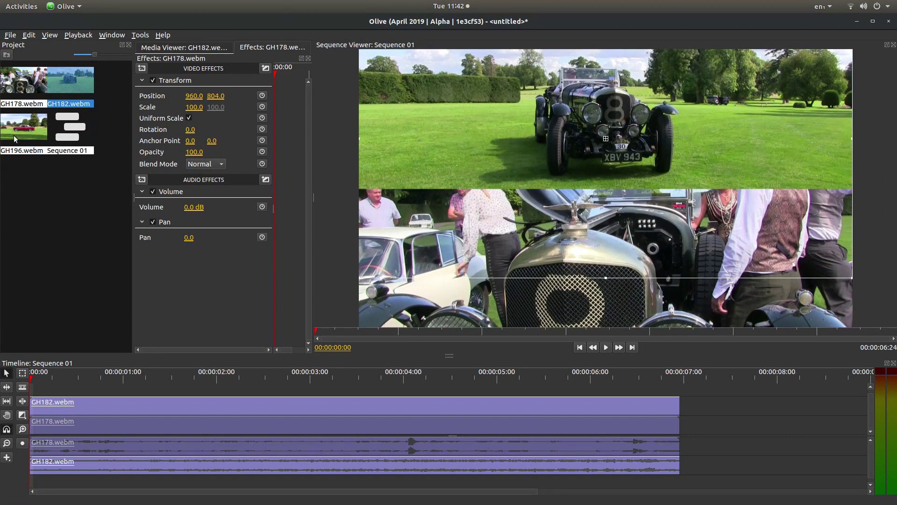
left_click_drag(13, 135, 56, 393)
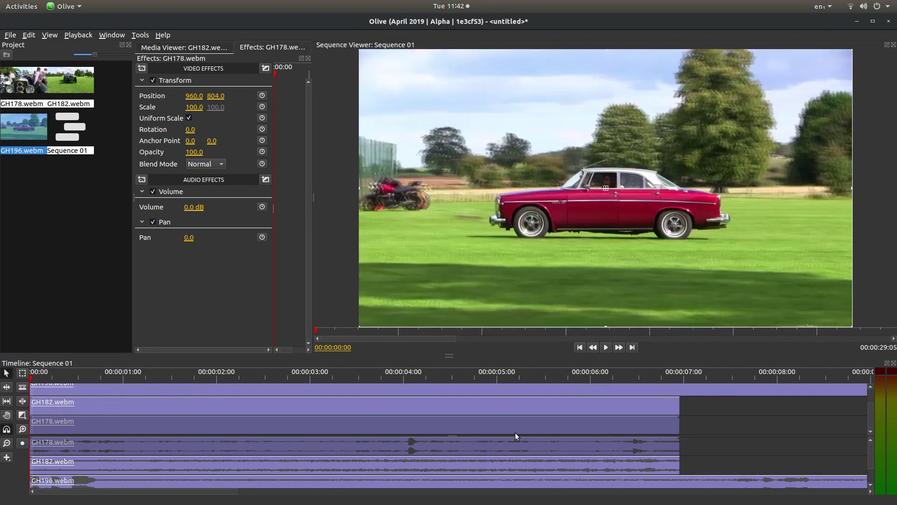
- Trim GH196.webm's end so Sequence 01 ends at 00:00:06:24 with the other clips
key("minus")
key("minus")
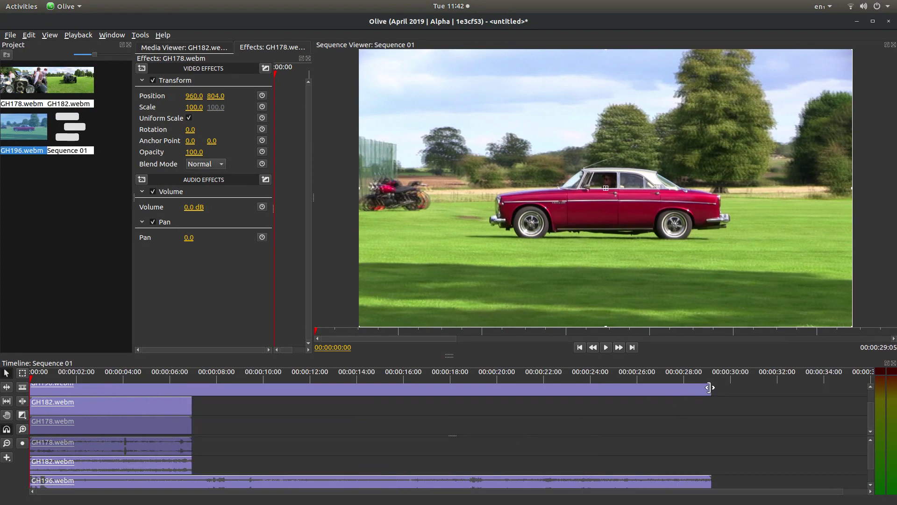
left_click_drag(708, 387, 195, 404)
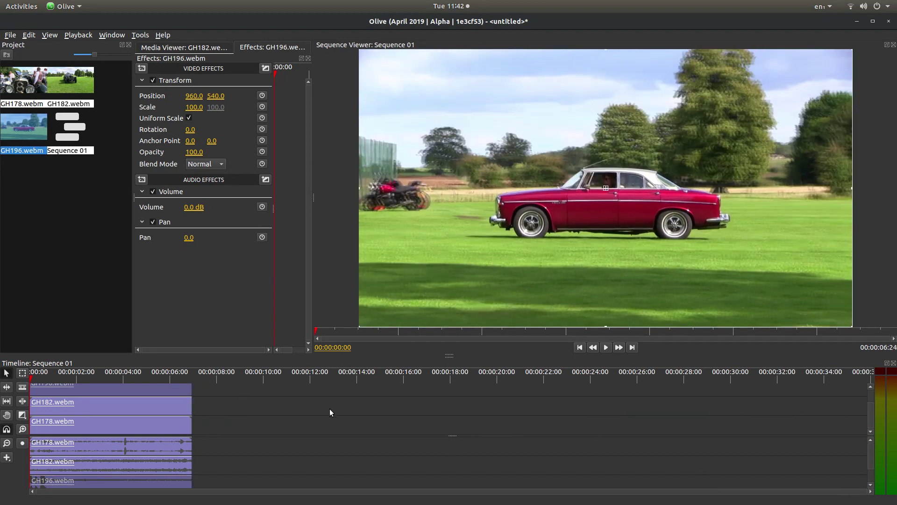
key("equal")
key("equal")
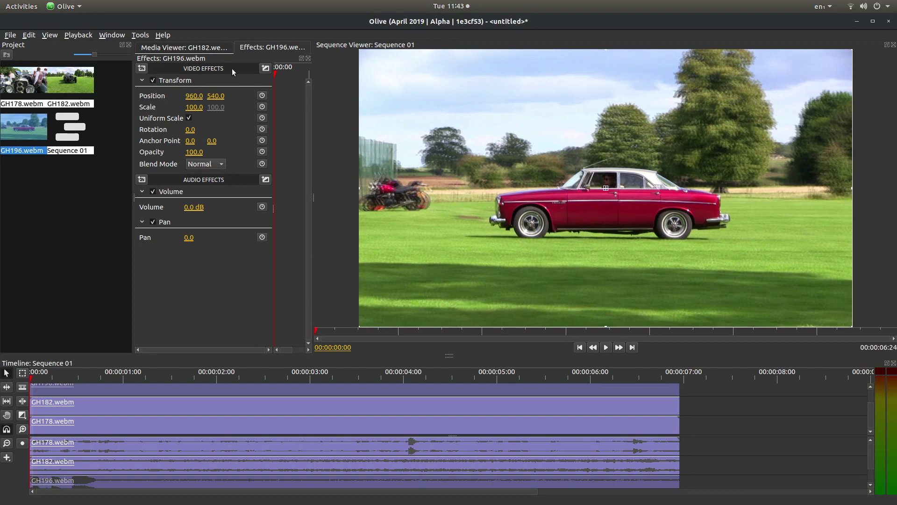
- Add a Crop effect to GH196.webm with Top and Bottom both set to 32.0
left_click(143, 69)
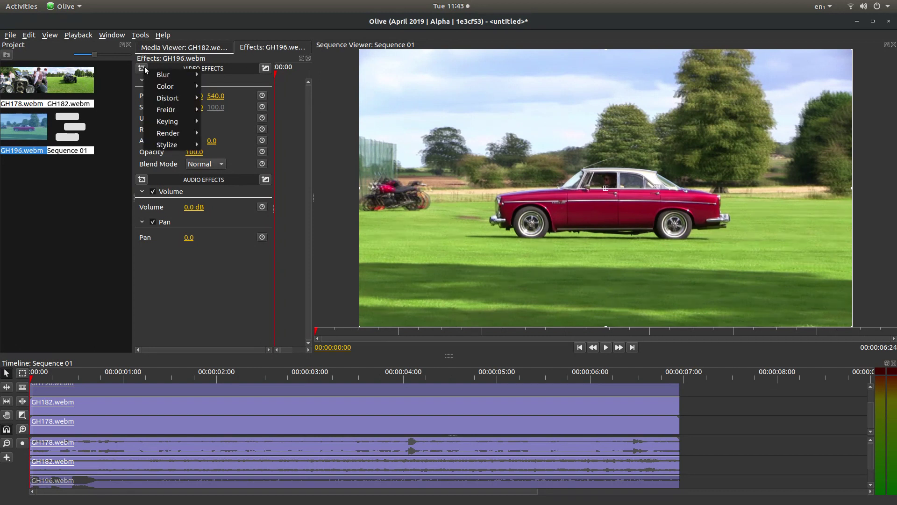
mouse_move(169, 97)
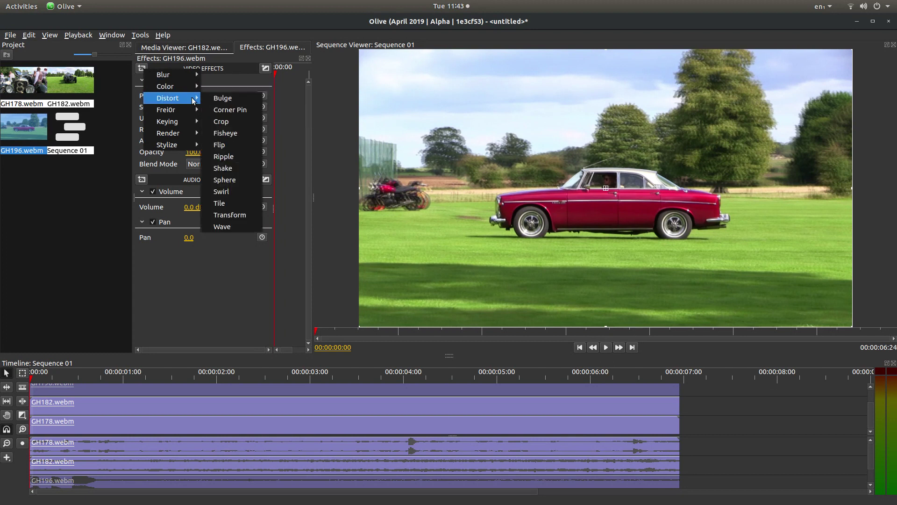
left_click(250, 122)
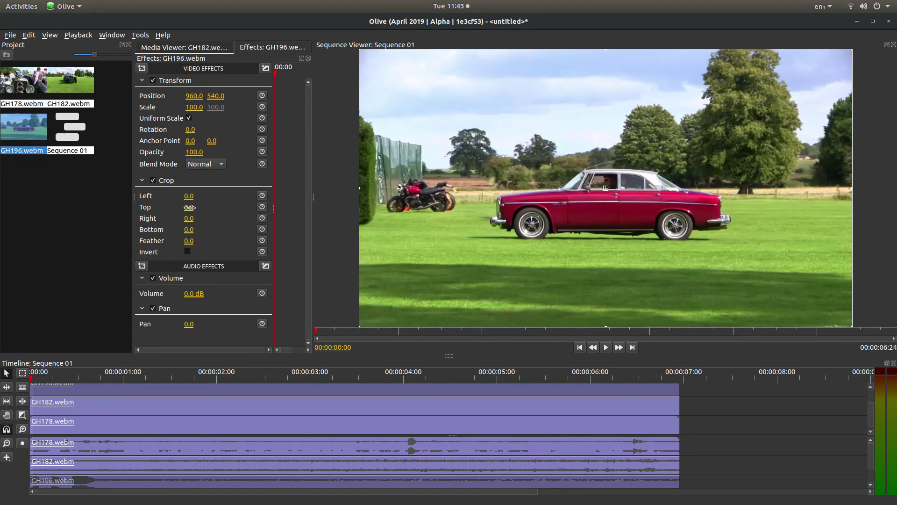
left_click(189, 207)
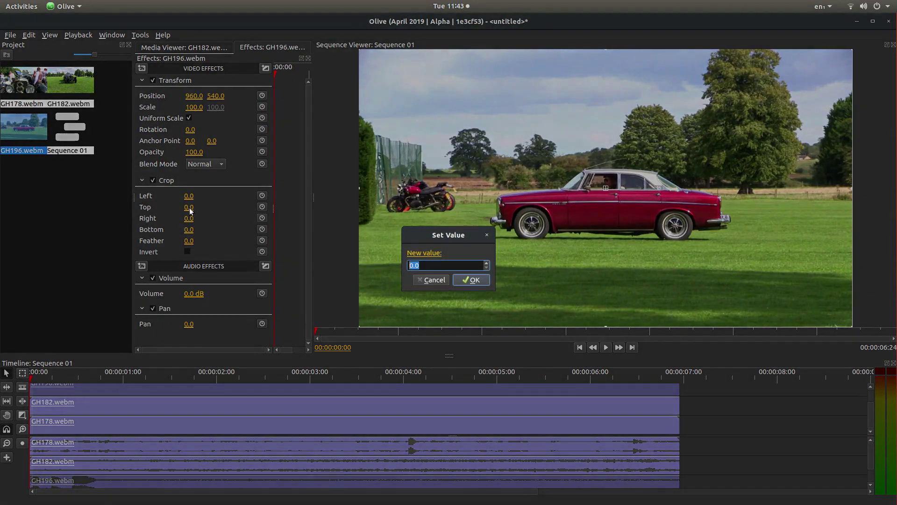
type("32")
left_click(464, 280)
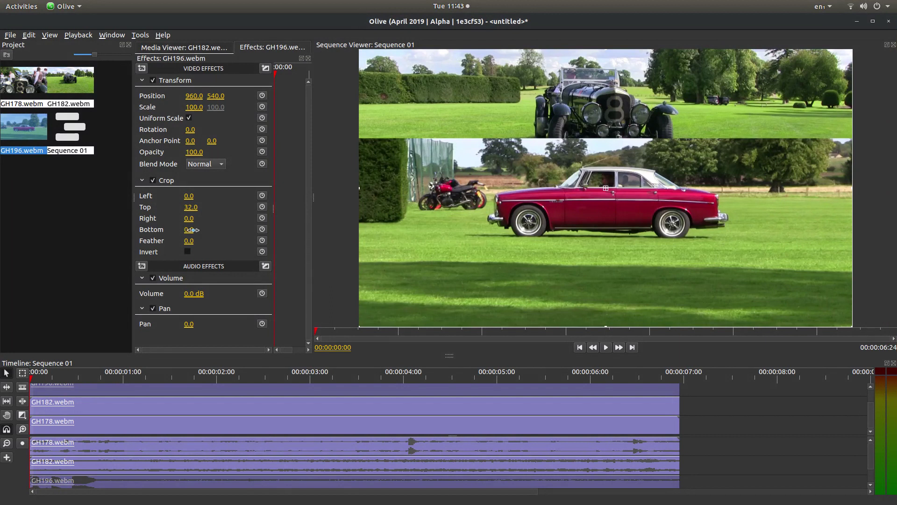
left_click(190, 229)
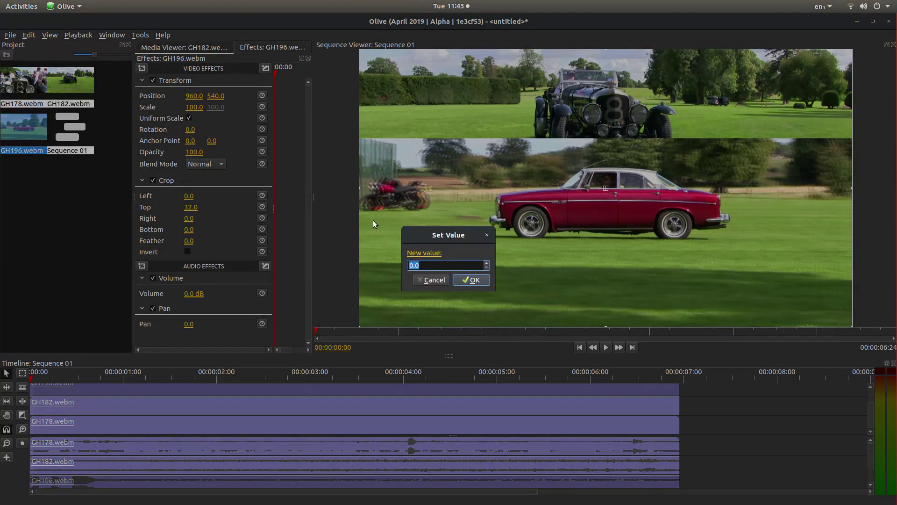
type("32")
left_click(469, 280)
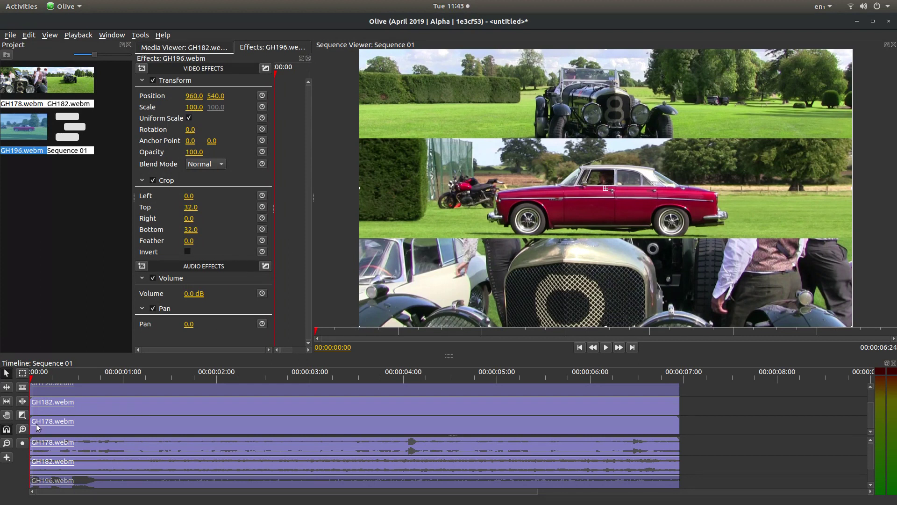
- Select GH178.webm to check that its position reads 960, 804
left_click(85, 424)
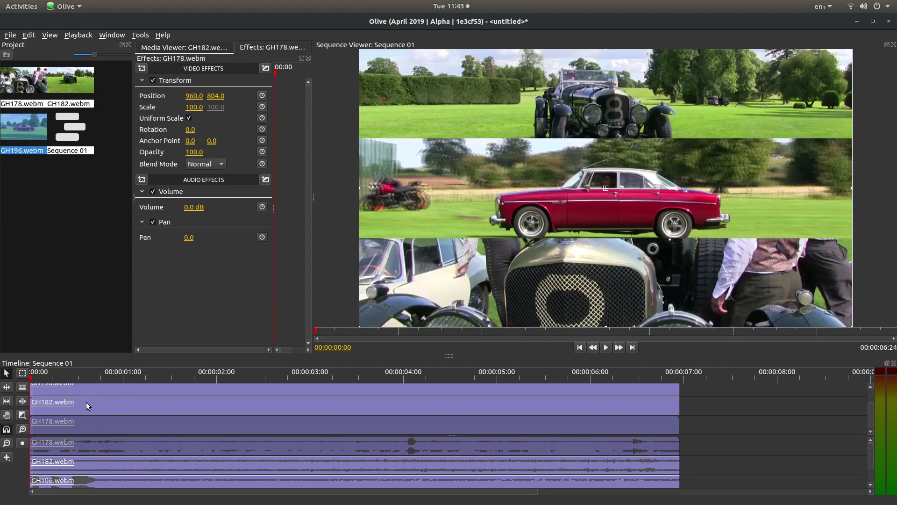